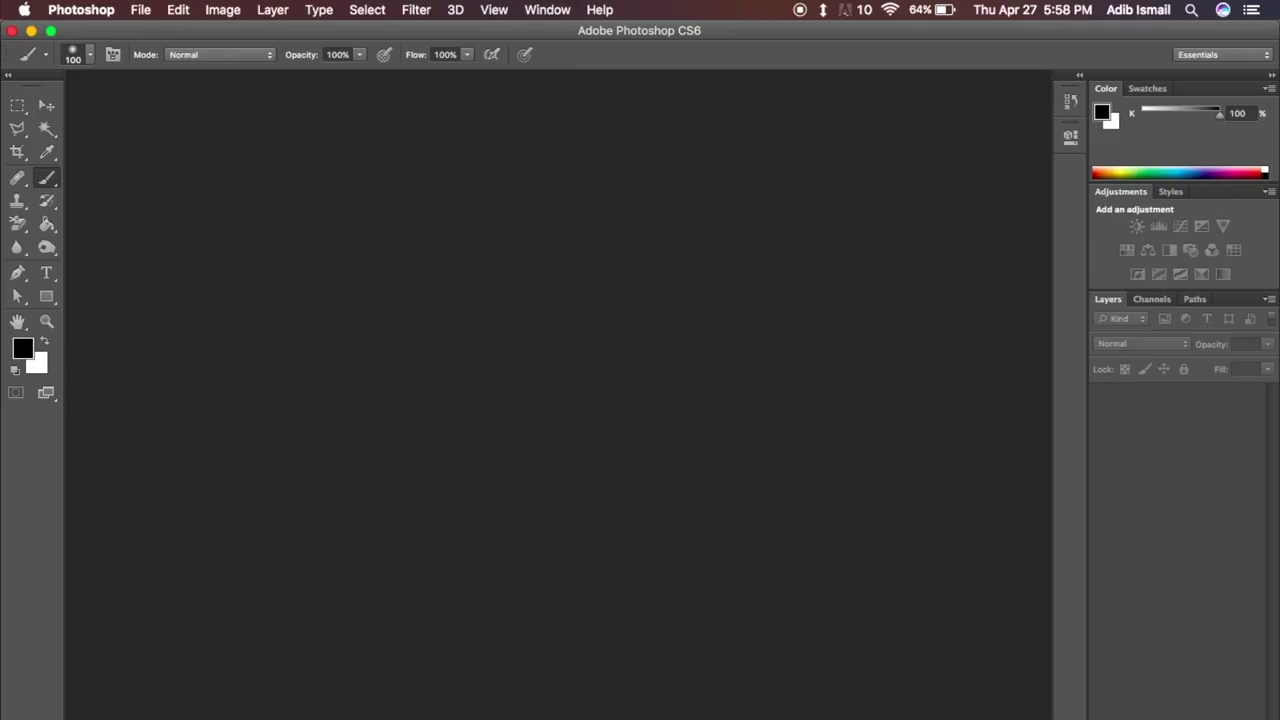
Drag DSC_0030.JPG from the desktop into Photoshop to open it as a Background layer.
left_click_drag(193, 663, 529, 214)
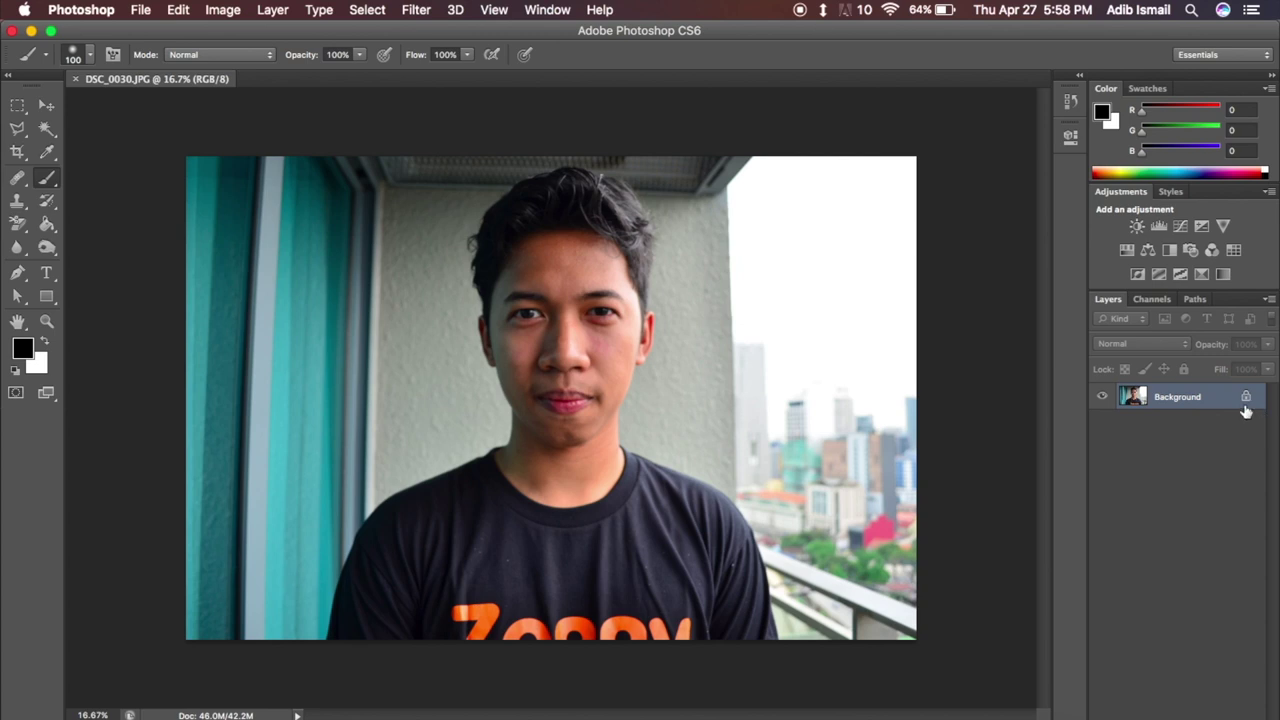
Duplicate the Background layer into Layer 1 with Cmd+J after undoing a first attempt.
left_click(1193, 397)
left_click_drag(1193, 397, 1215, 712)
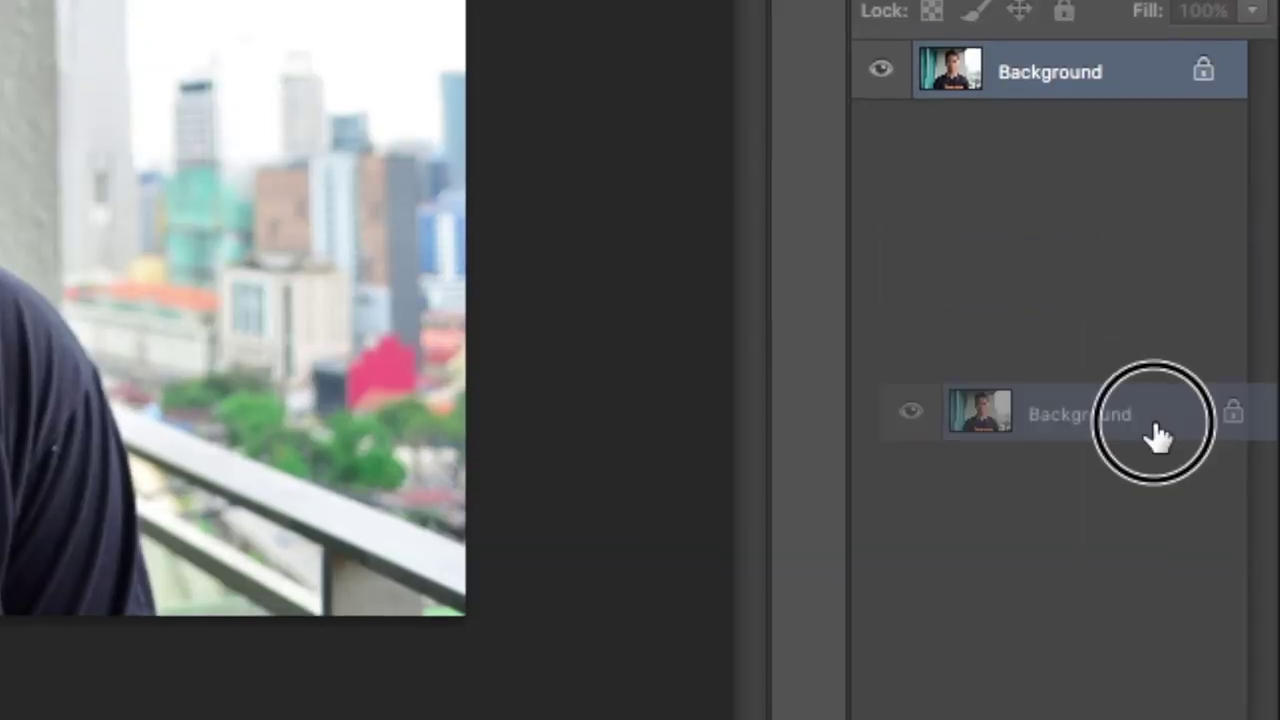
left_click_drag(1163, 708, 1166, 700)
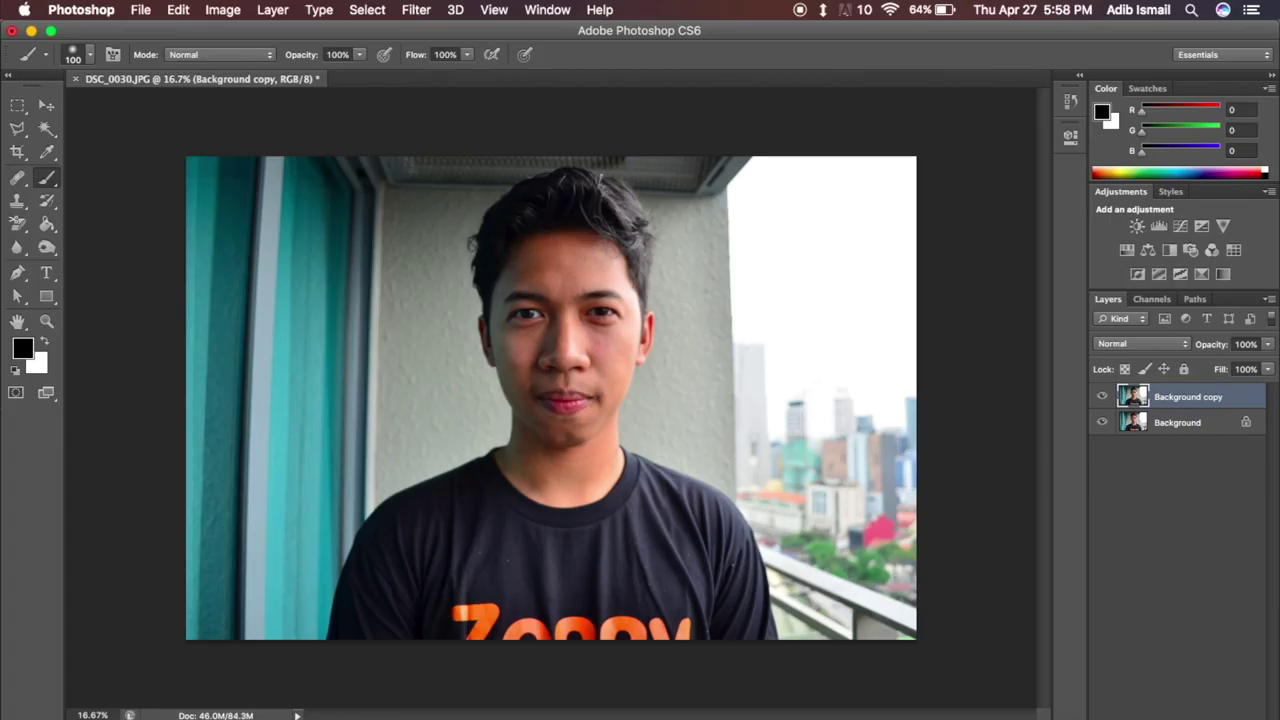
key("super+z")
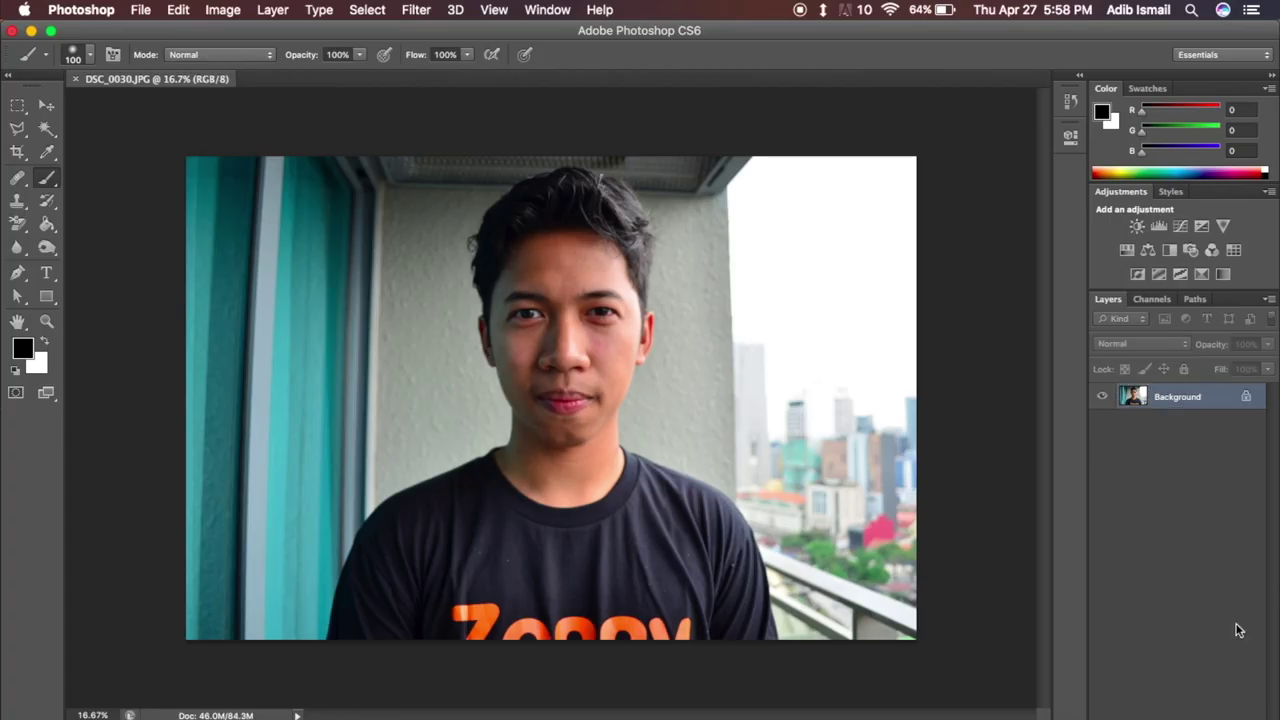
left_click_drag(1215, 397, 1214, 392)
key("super+j")
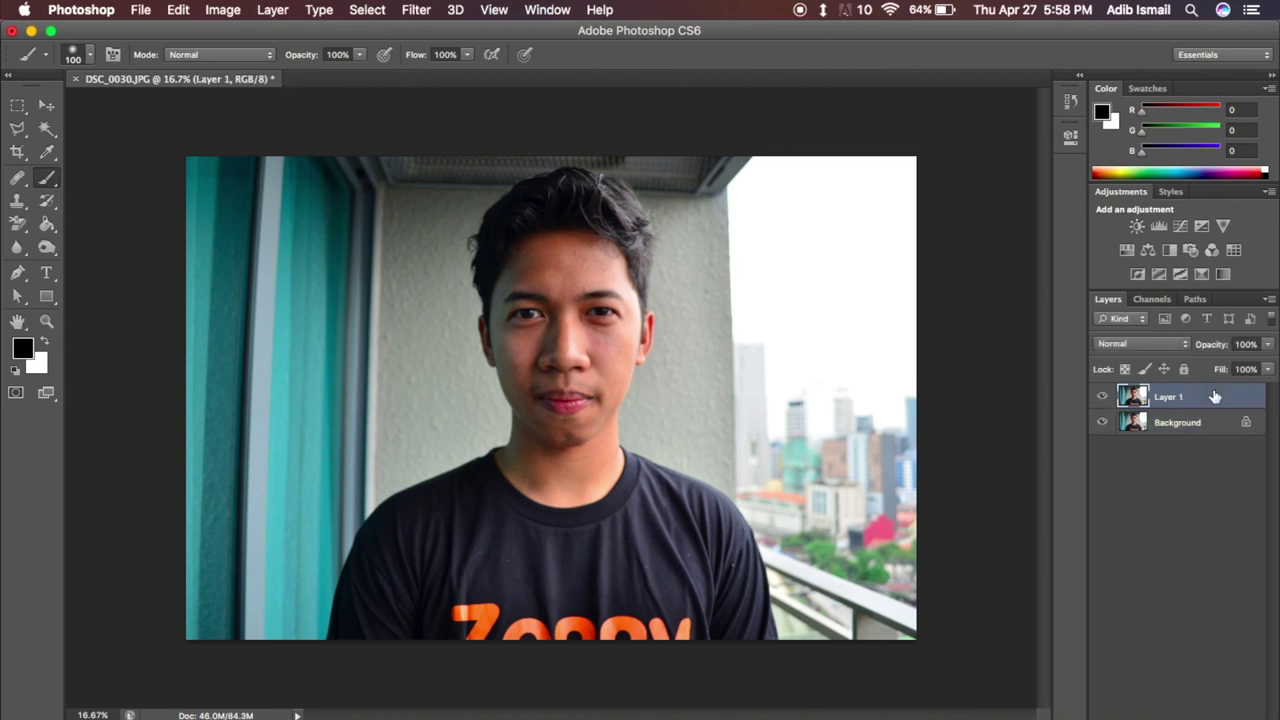
left_click(425, 9)
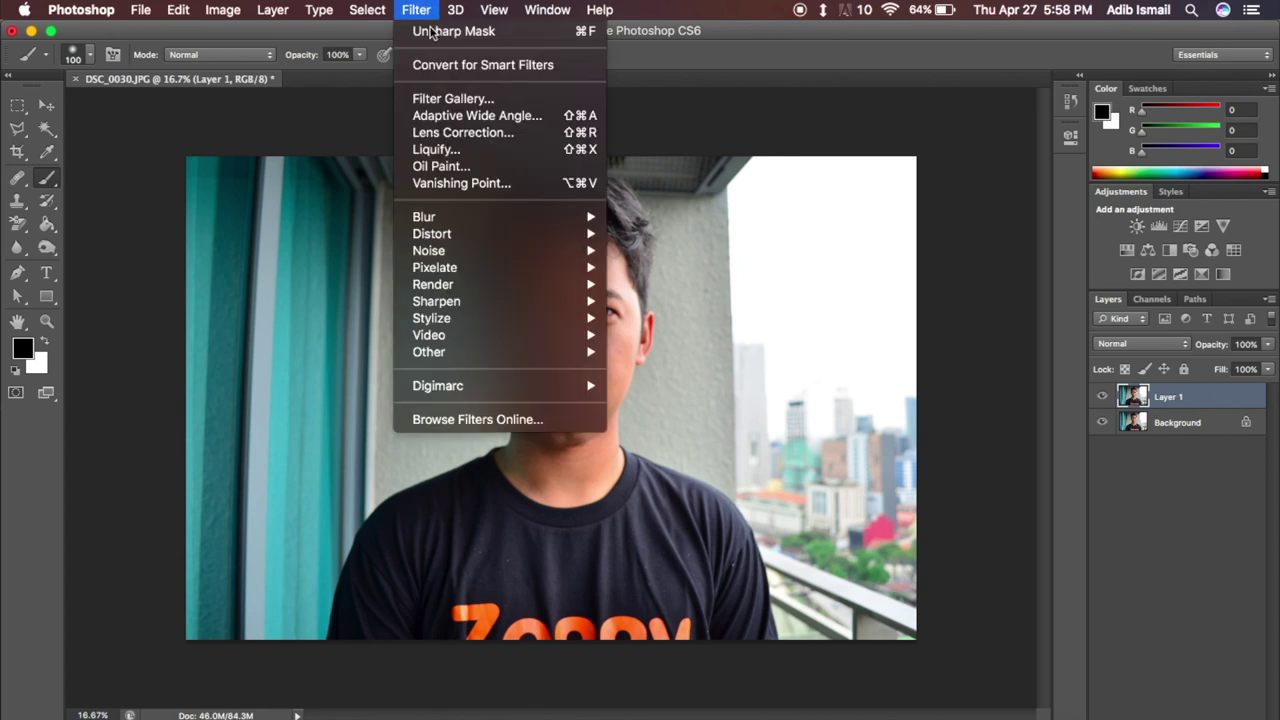
mouse_move(437, 301)
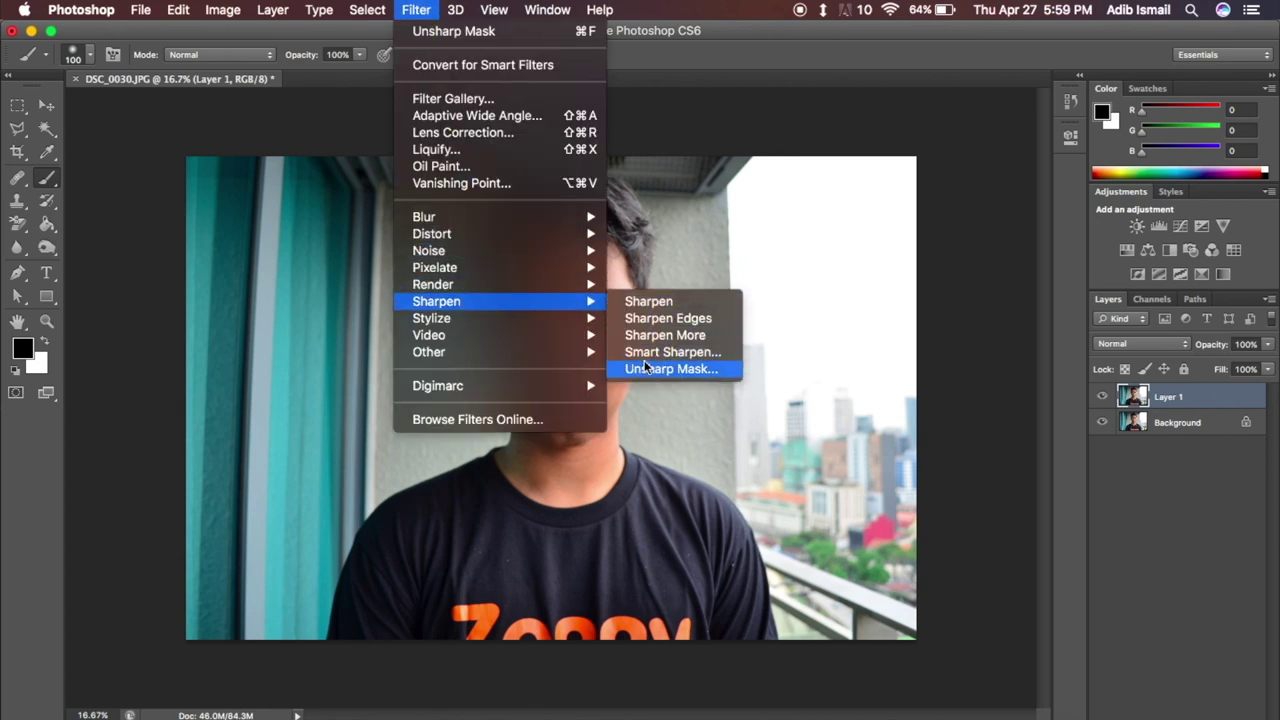
Open Unsharp Mask and compare the eye in the preview against the unsharpened original.
left_click(650, 368)
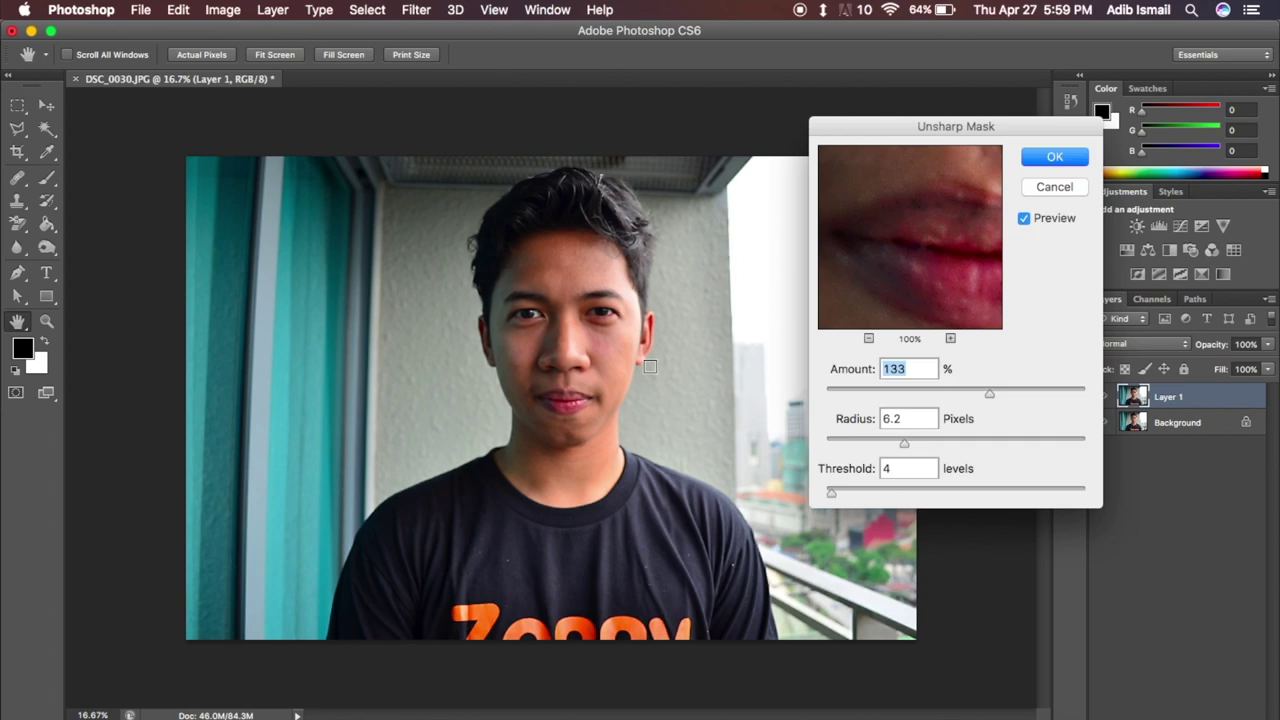
left_click(1023, 218)
left_click_drag(914, 214, 903, 214)
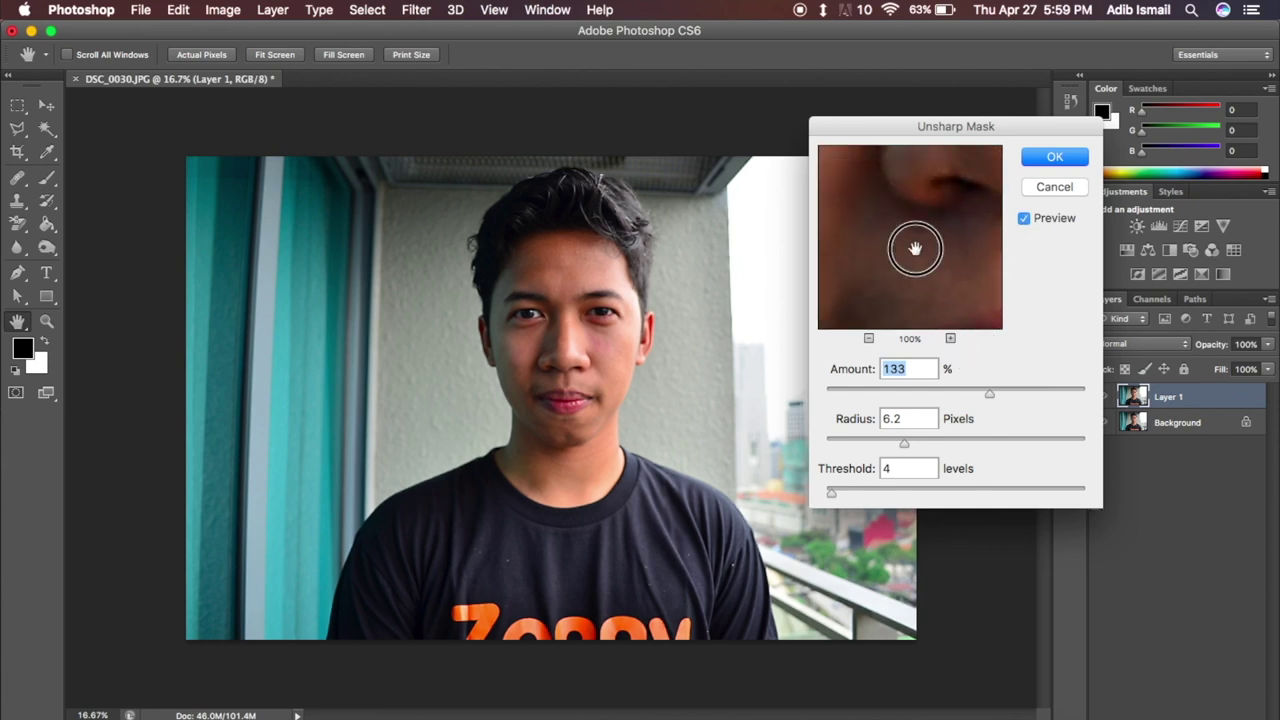
left_click(963, 245)
left_click(963, 245)
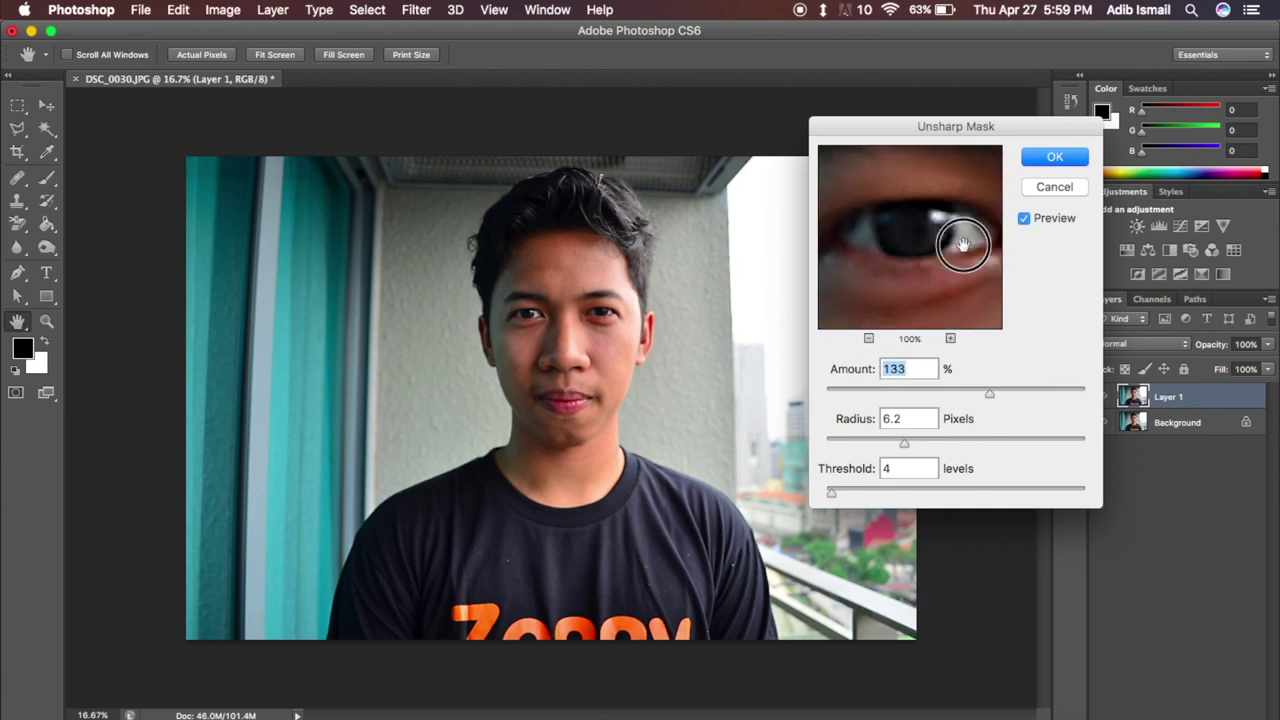
left_click(963, 245)
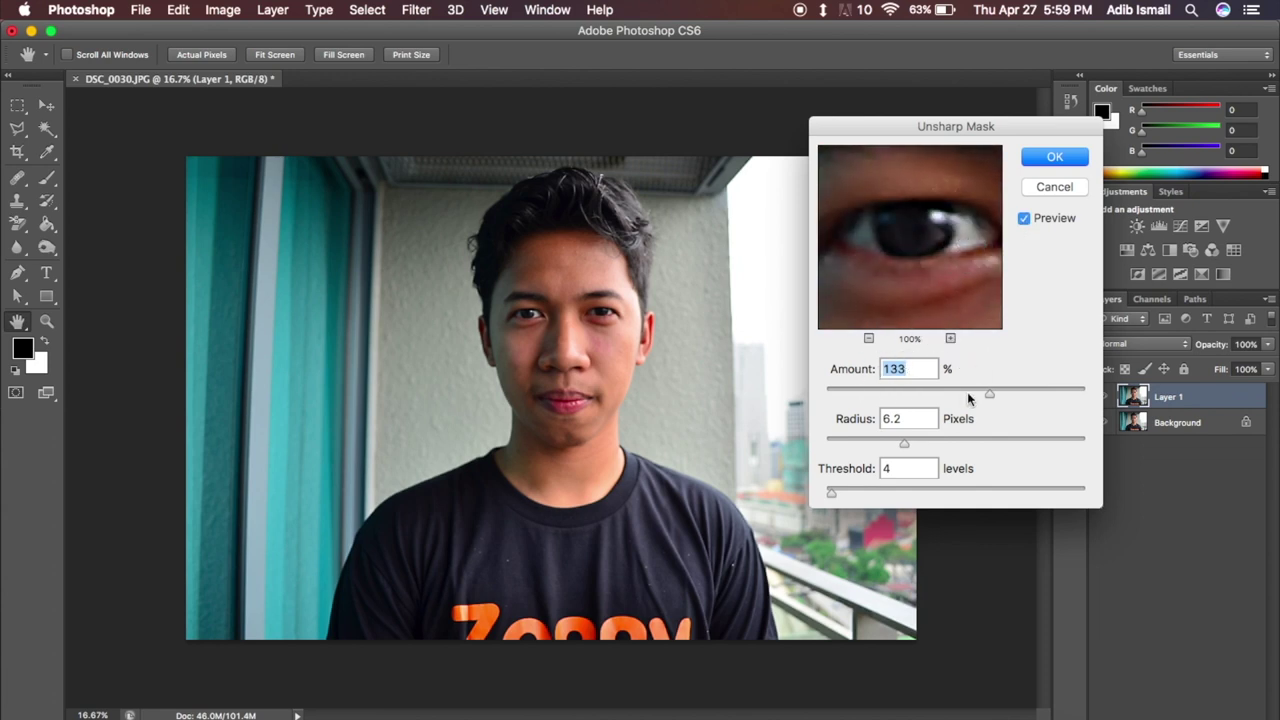
Raise Amount to 166% with Radius 6.2 px and Threshold 4, and apply it.
left_click_drag(1003, 392, 1013, 392)
left_click_drag(960, 263, 943, 268)
left_click(943, 268)
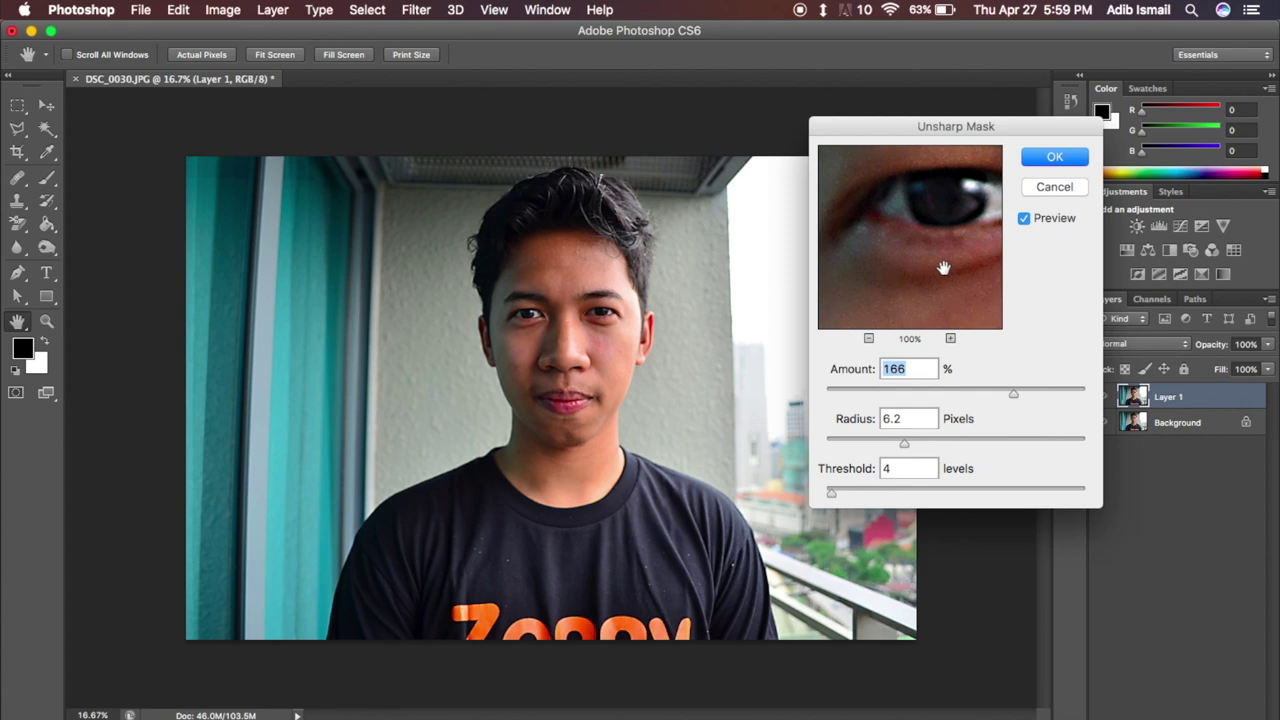
left_click(1022, 218)
left_click_drag(858, 262, 963, 189)
left_click(1022, 218)
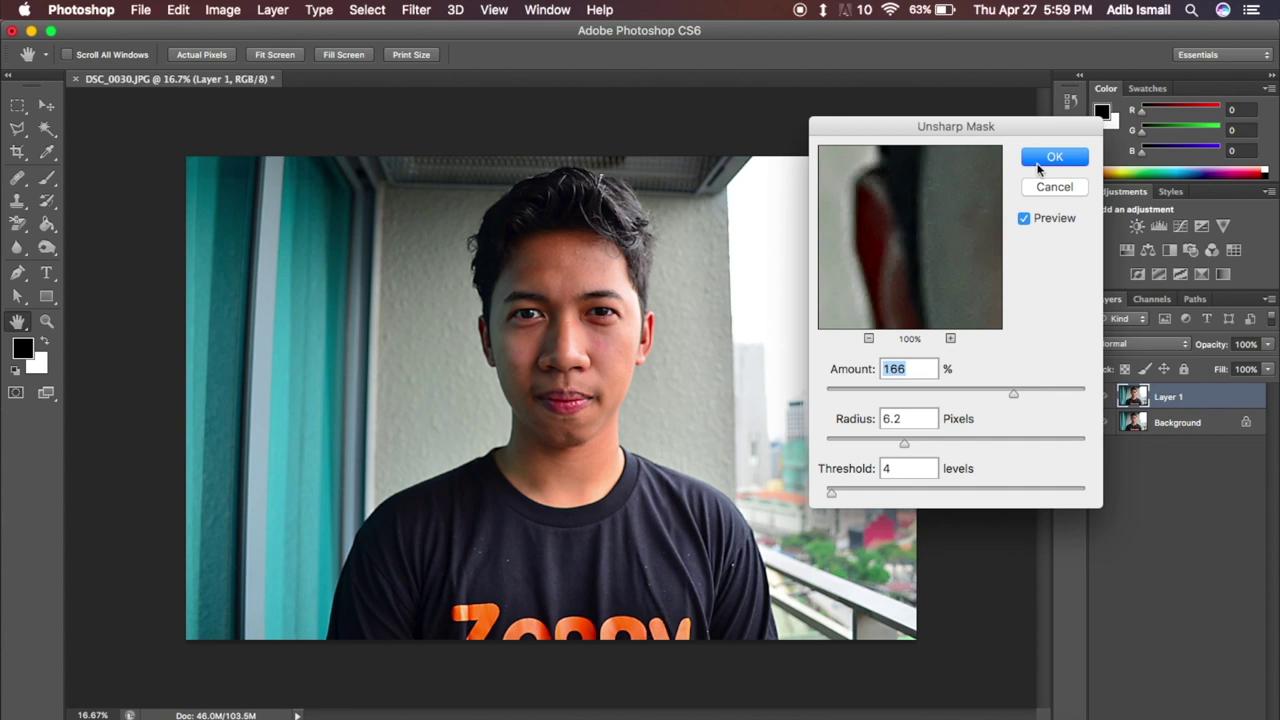
left_click(1039, 168)
key("b")
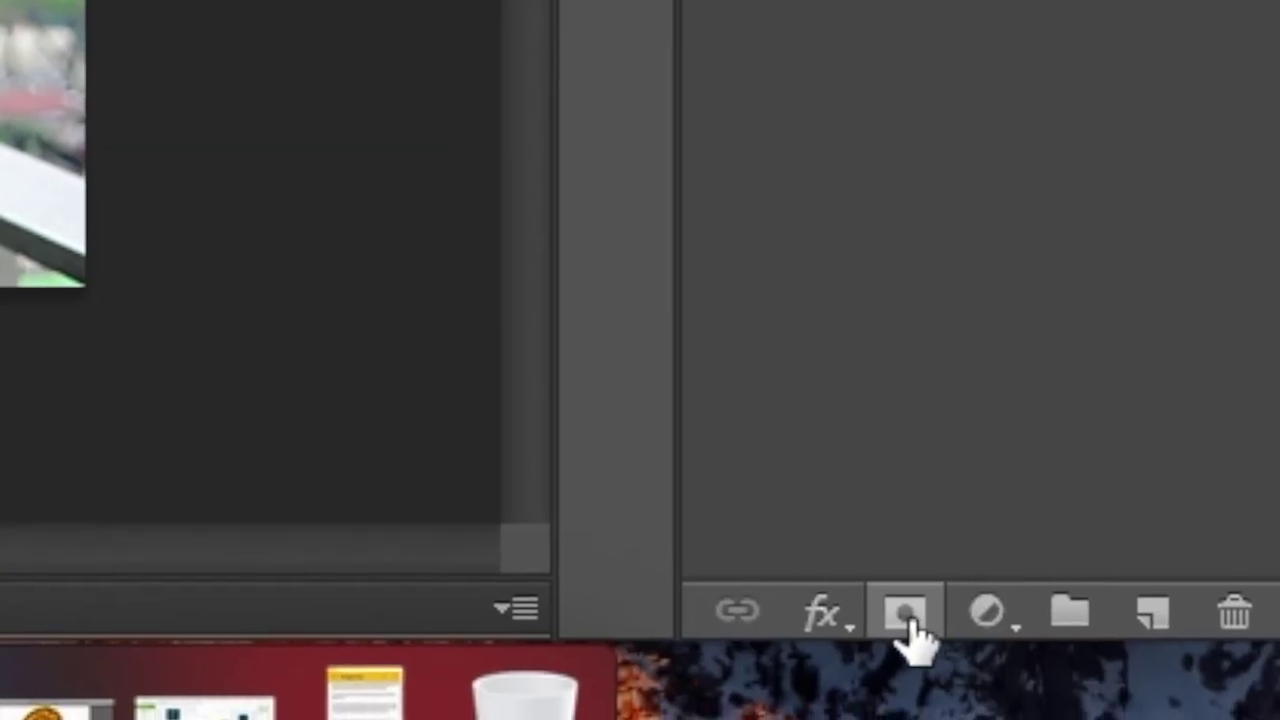
Add a white mask to Layer 1, test a 500 px black stroke, and hide Background.
left_click(906, 616)
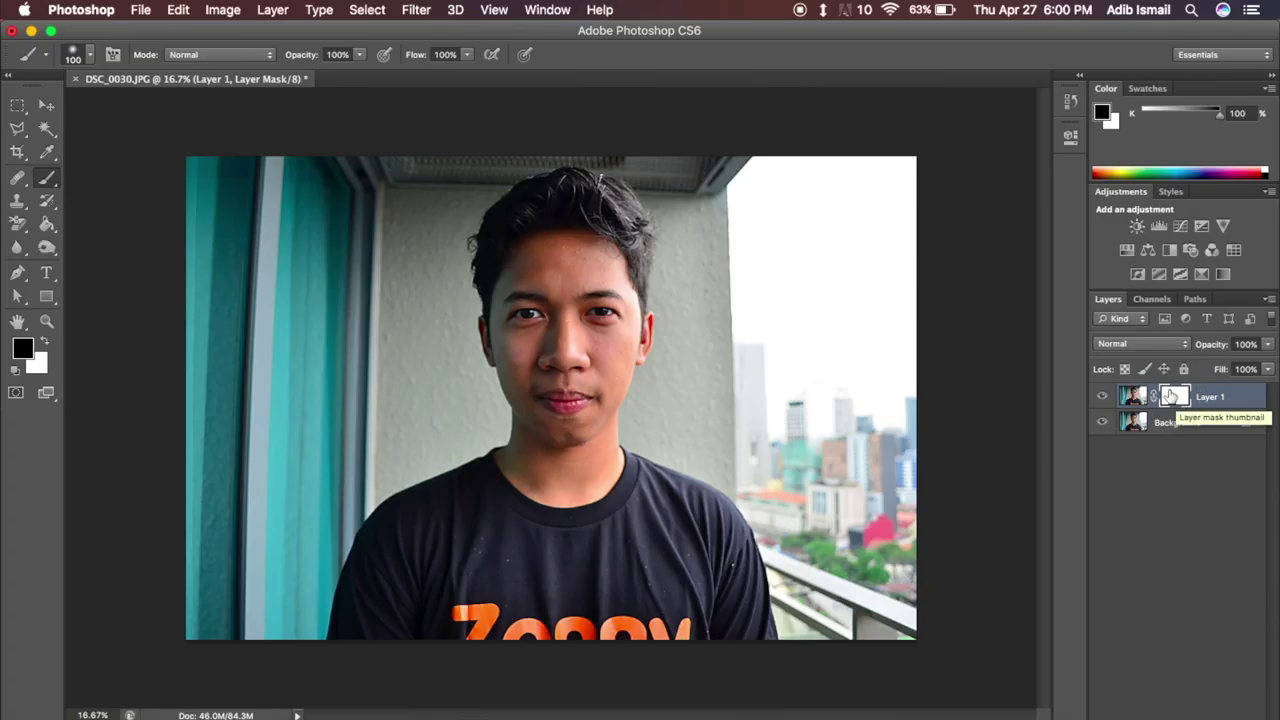
key("bracketright")
key("bracketright")
key("bracketright")
left_click_drag(571, 305, 568, 342)
left_click(1176, 400, "alt")
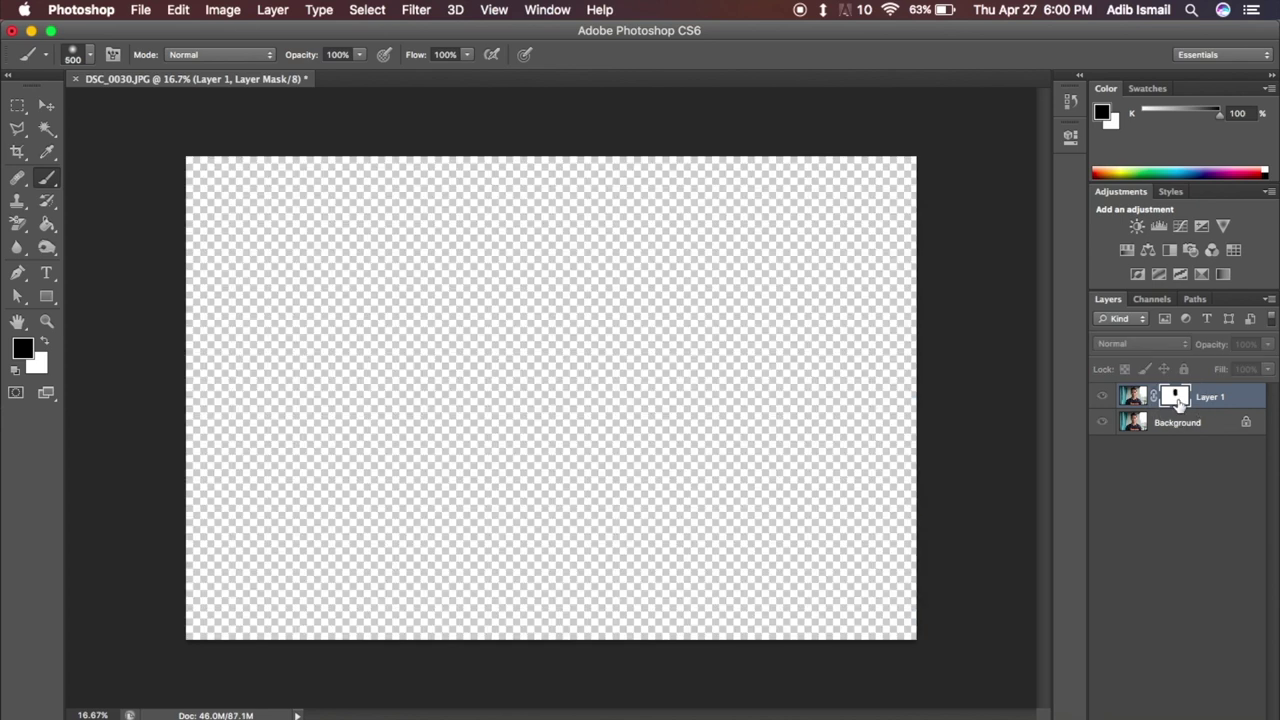
left_click(1176, 402, "alt")
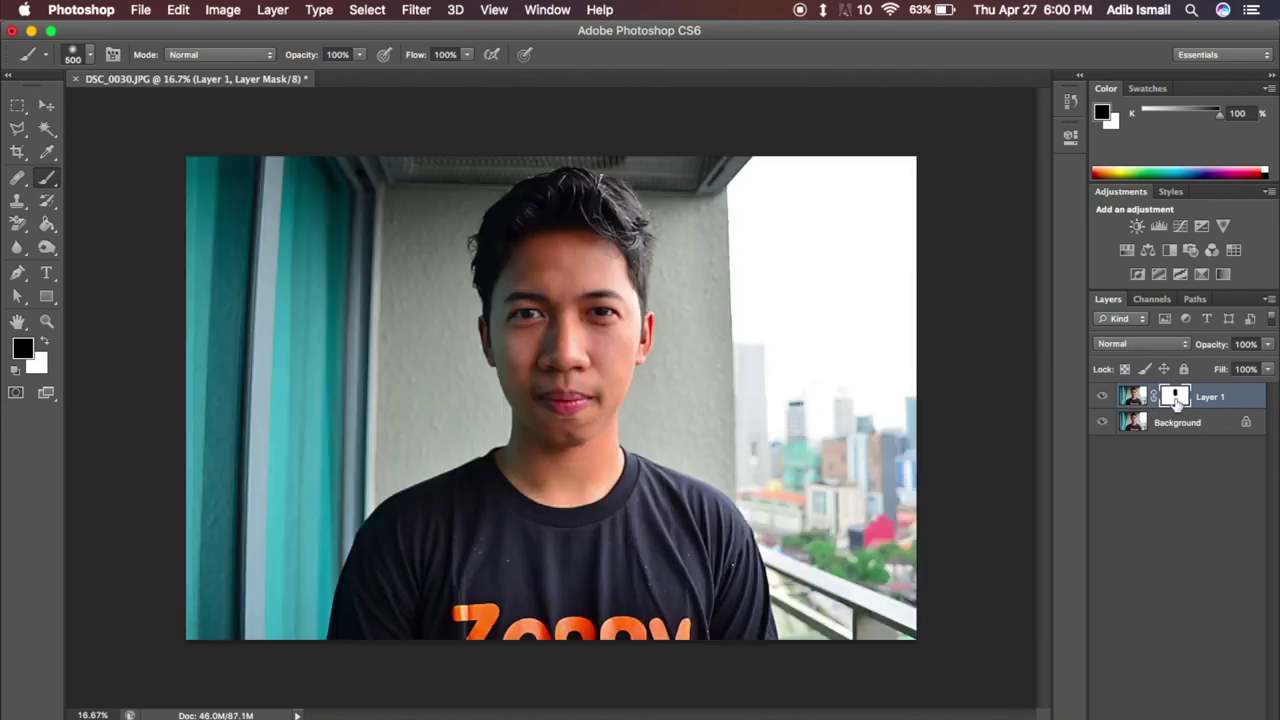
left_click(1102, 425)
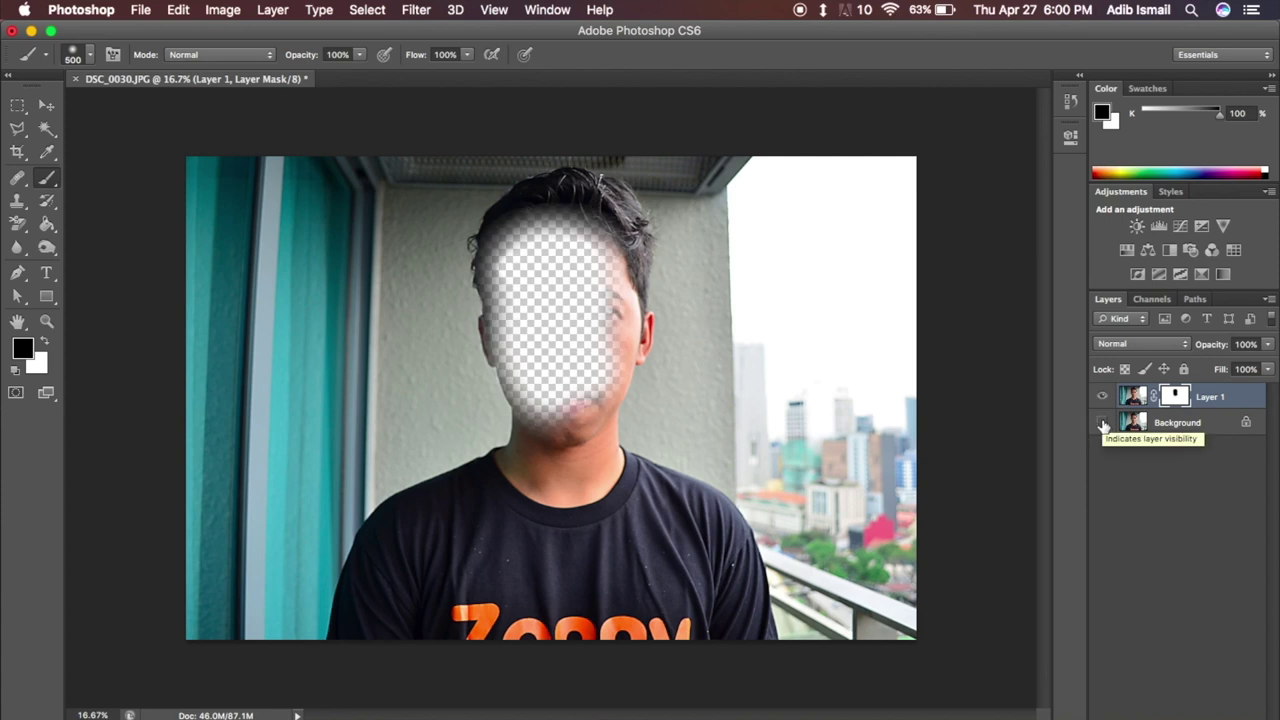
Undo the test mask strokes and shrink the brush to 400 px.
key("super+alt+z")
key("super+z")
key("super+alt+z")
key("super+alt+z")
key("super+shift+z")
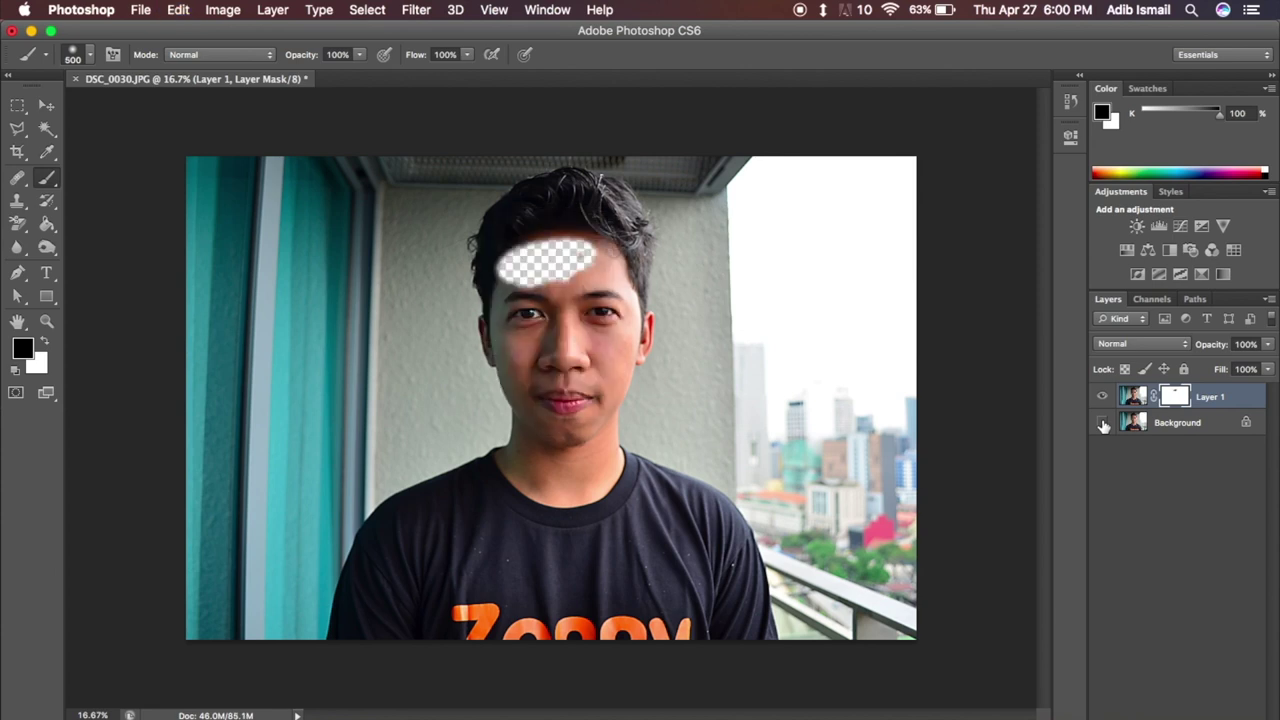
key("super+z")
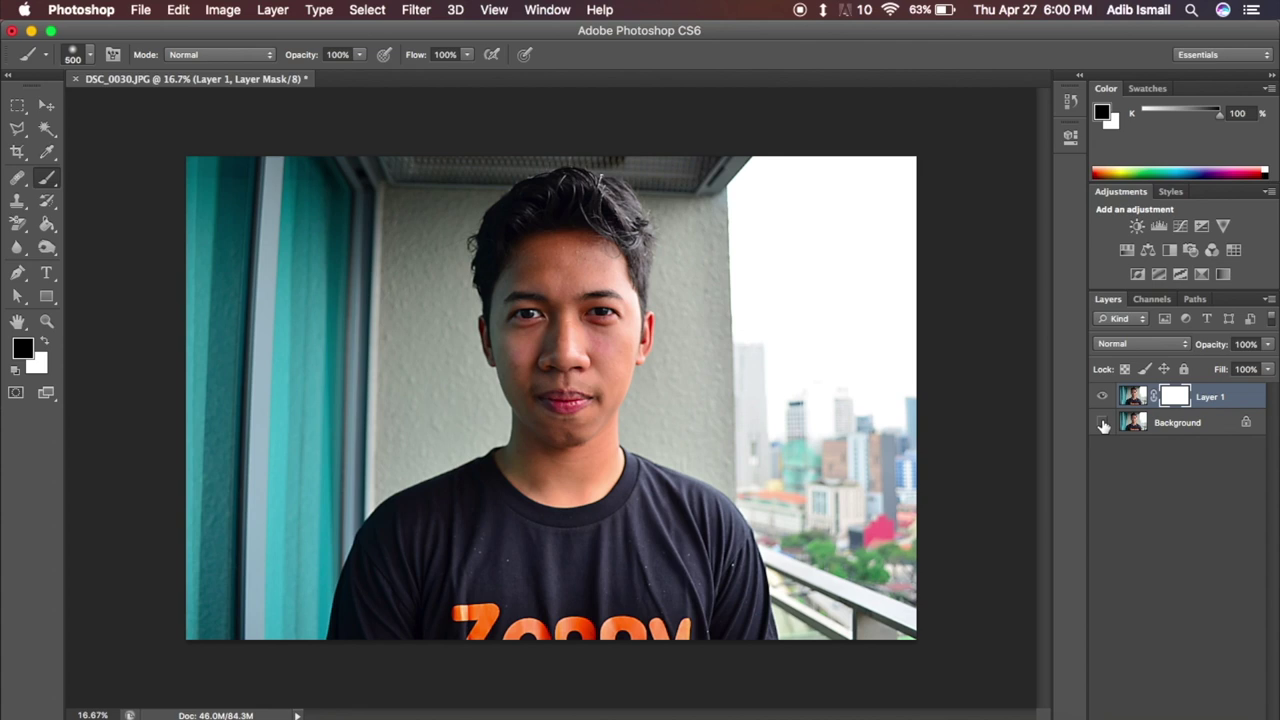
key("bracketleft")
key("bracketleft")
key("bracketleft")
Zoom in on the face and mask the forehead and right cheek with a 250 px brush.
key("z")
left_click_drag(591, 327, 677, 400)
left_click(1102, 422)
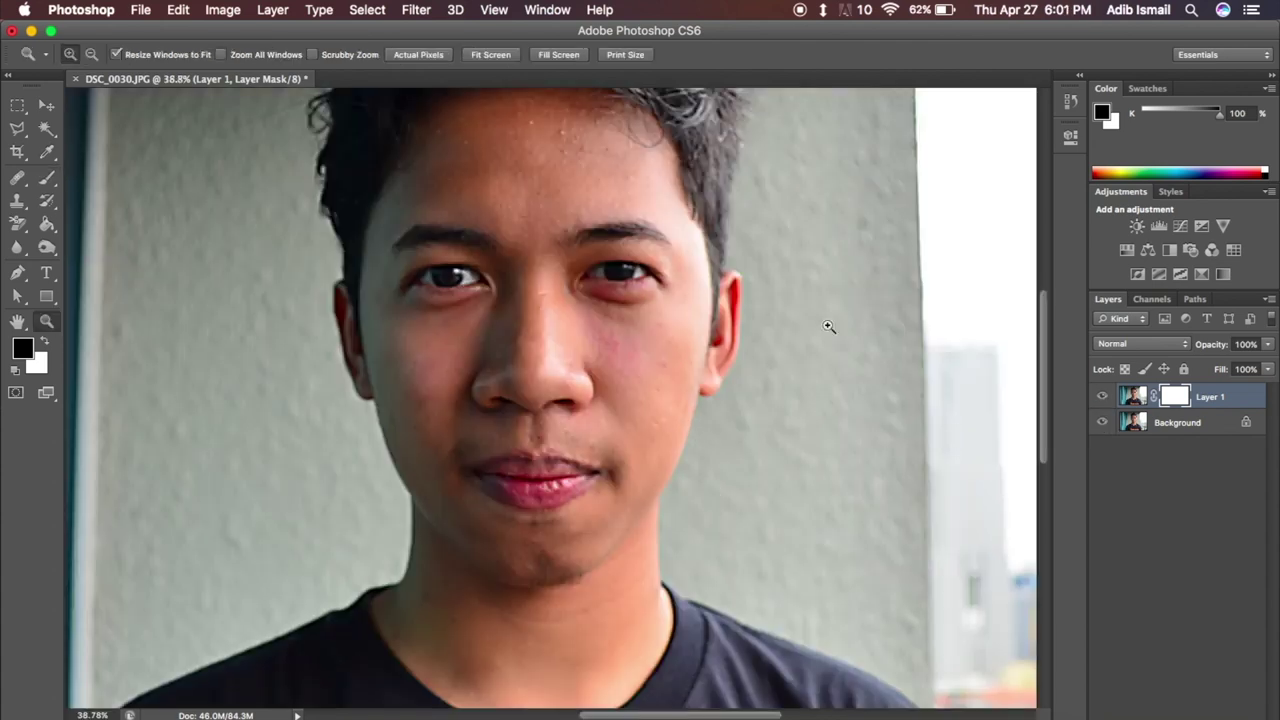
key("b")
mouse_move(580, 205)
left_mouse_down()
mouse_move(500, 143)
mouse_move(586, 157)
mouse_move(522, 205)
mouse_move(486, 129)
left_mouse_up()
left_click_drag(614, 334, 635, 340)
Mask the nose, left cheek, chin and neck skin with a 90 px brush, then zoom out.
left_click(1102, 422)
key("bracketleft")
key("bracketleft")
key("bracketleft")
mouse_move(535, 255)
left_mouse_down()
mouse_move(491, 380)
mouse_move(390, 393)
mouse_move(563, 520)
mouse_move(614, 506)
mouse_move(466, 326)
mouse_move(440, 410)
left_mouse_up()
left_click_drag(467, 629, 557, 609)
scroll(557, 609, "down", 3)
scroll(500, 500, "down", 3)
mouse_move(455, 330)
left_mouse_down()
mouse_move(480, 429)
mouse_move(616, 376)
mouse_move(514, 400)
mouse_move(669, 343)
left_mouse_up()
key("z")
left_click(608, 230, "alt")
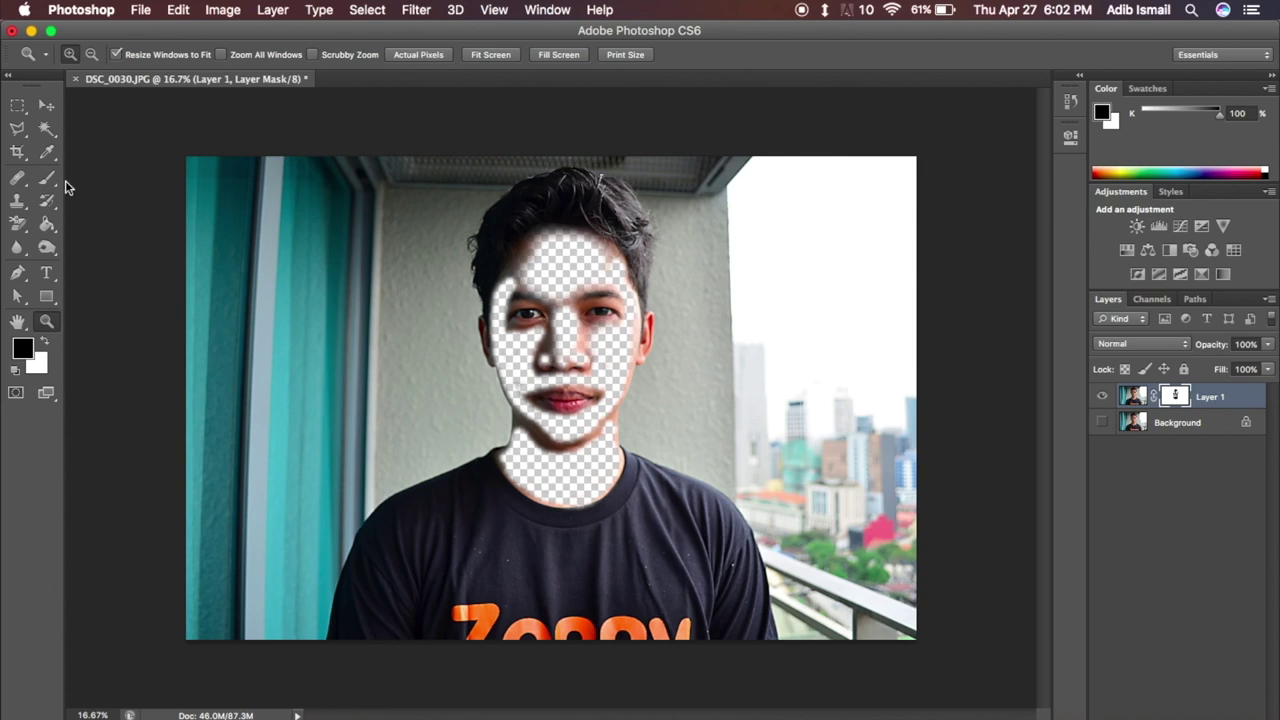
left_click(46, 342)
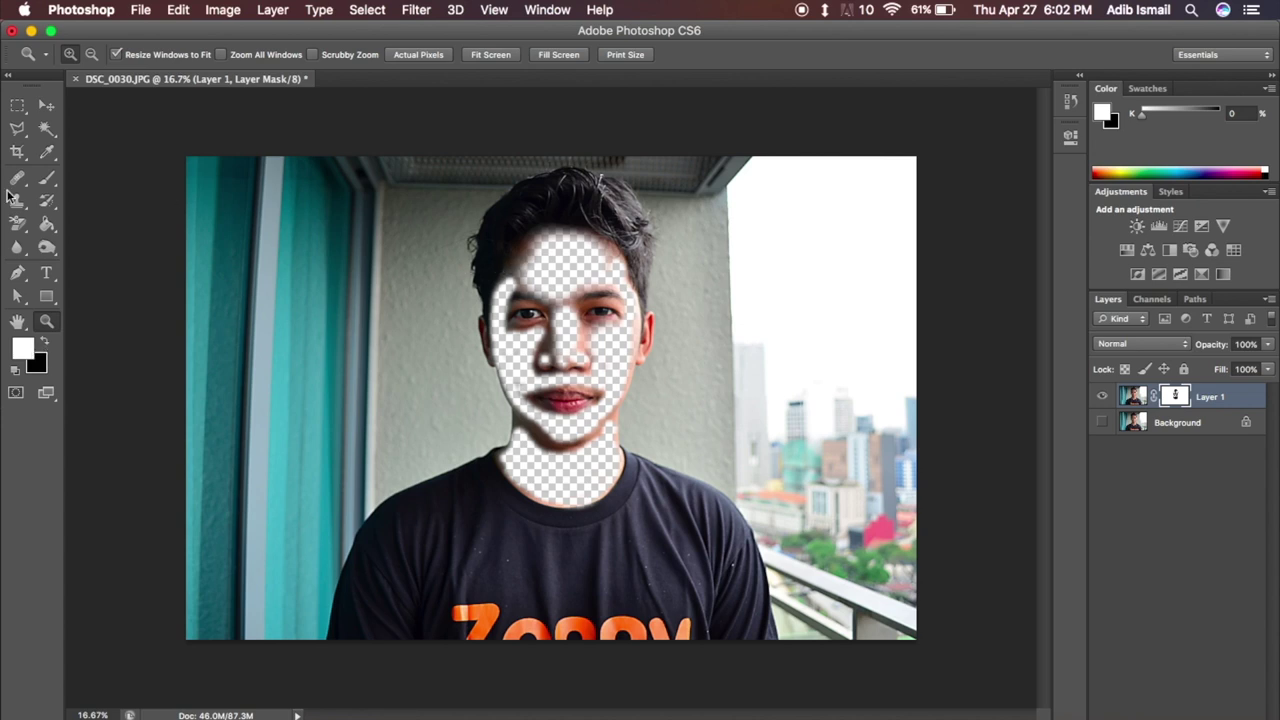
Undo a test white forehead stroke, show Background, and toggle Layer 1 to compare.
left_click(46, 178)
mouse_move(514, 257)
left_mouse_down()
mouse_move(600, 214)
mouse_move(494, 251)
mouse_move(500, 271)
mouse_move(574, 283)
mouse_move(540, 320)
mouse_move(517, 318)
left_mouse_up()
key("super+z")
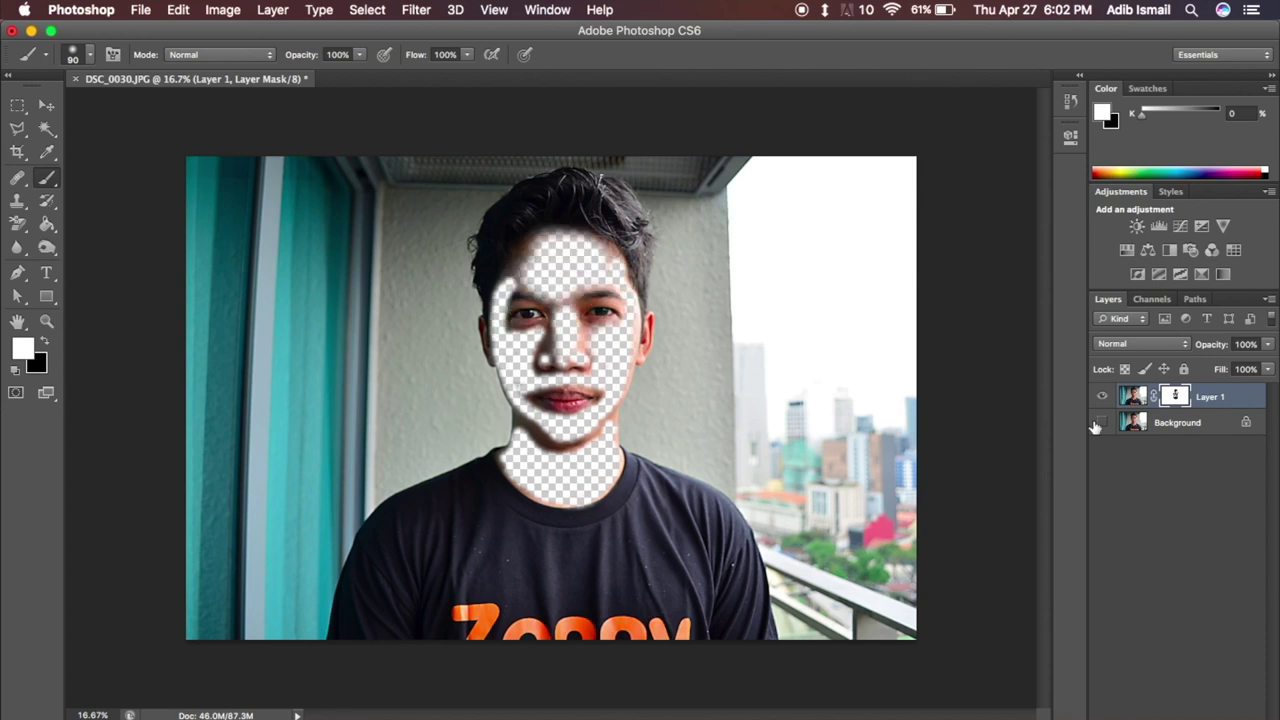
left_click(1101, 424)
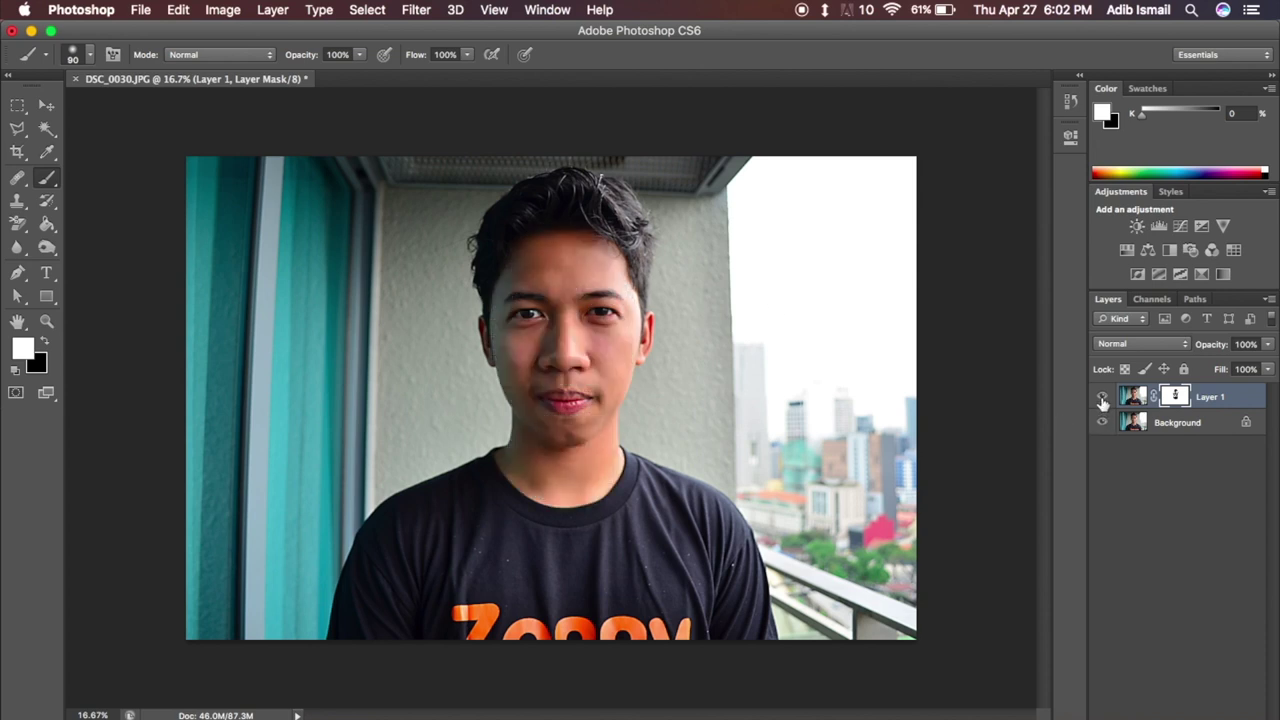
left_click(1101, 398)
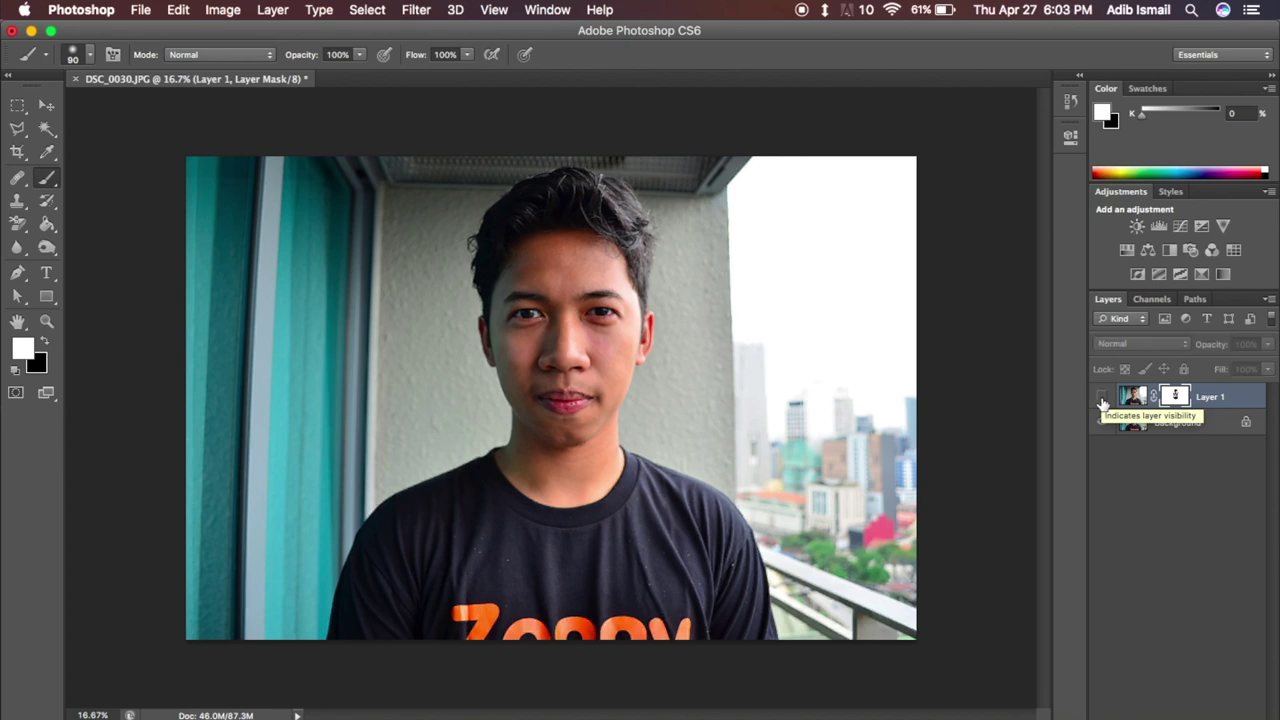
left_click(1102, 399)
left_click(1102, 399)
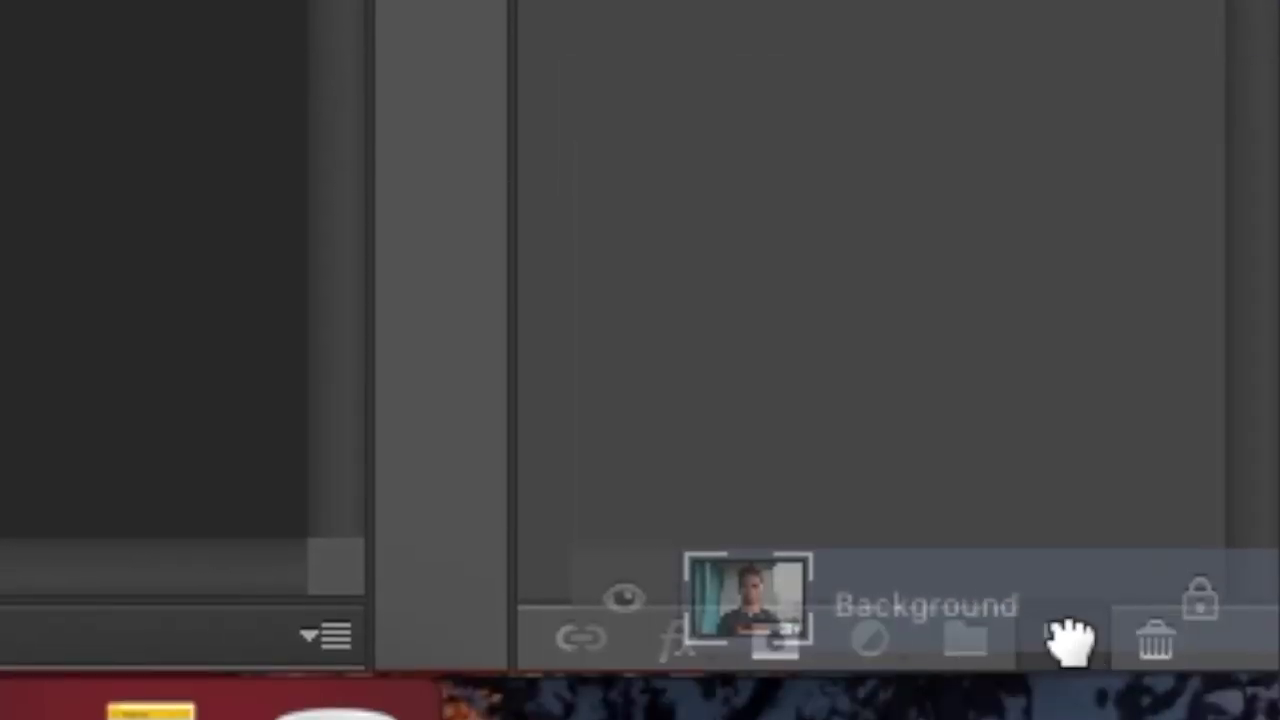
Duplicate Background as Background copy, hide Layer 1, and apply an 8.5 px Gaussian Blur.
left_click_drag(1075, 700, 1230, 704)
left_click(1102, 397)
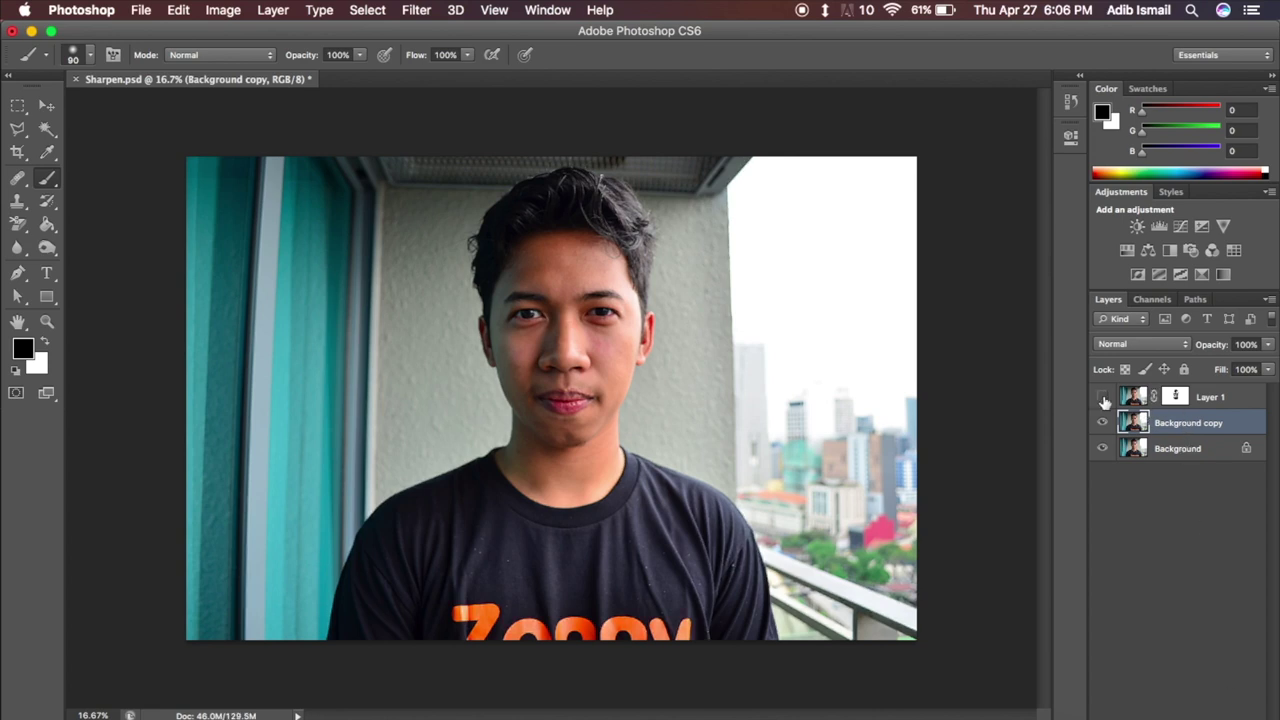
left_click(433, 10)
mouse_move(424, 217)
left_click(651, 355)
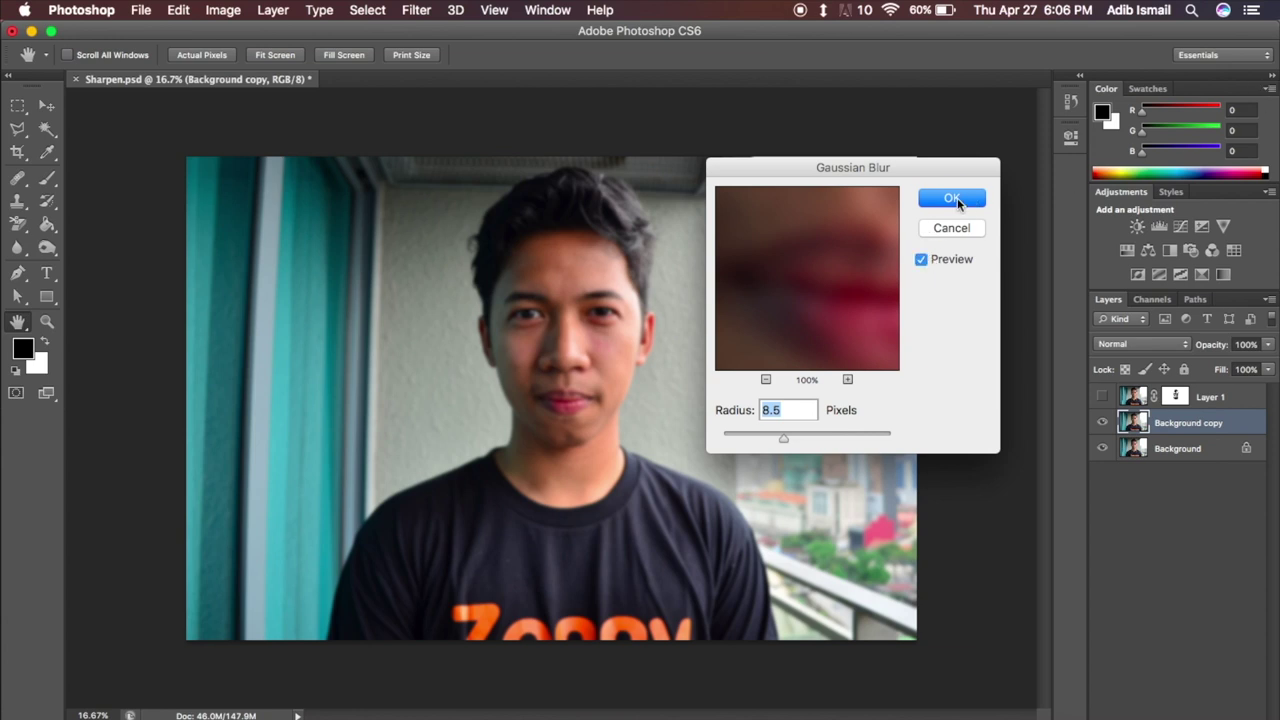
left_click(966, 205)
key("b")
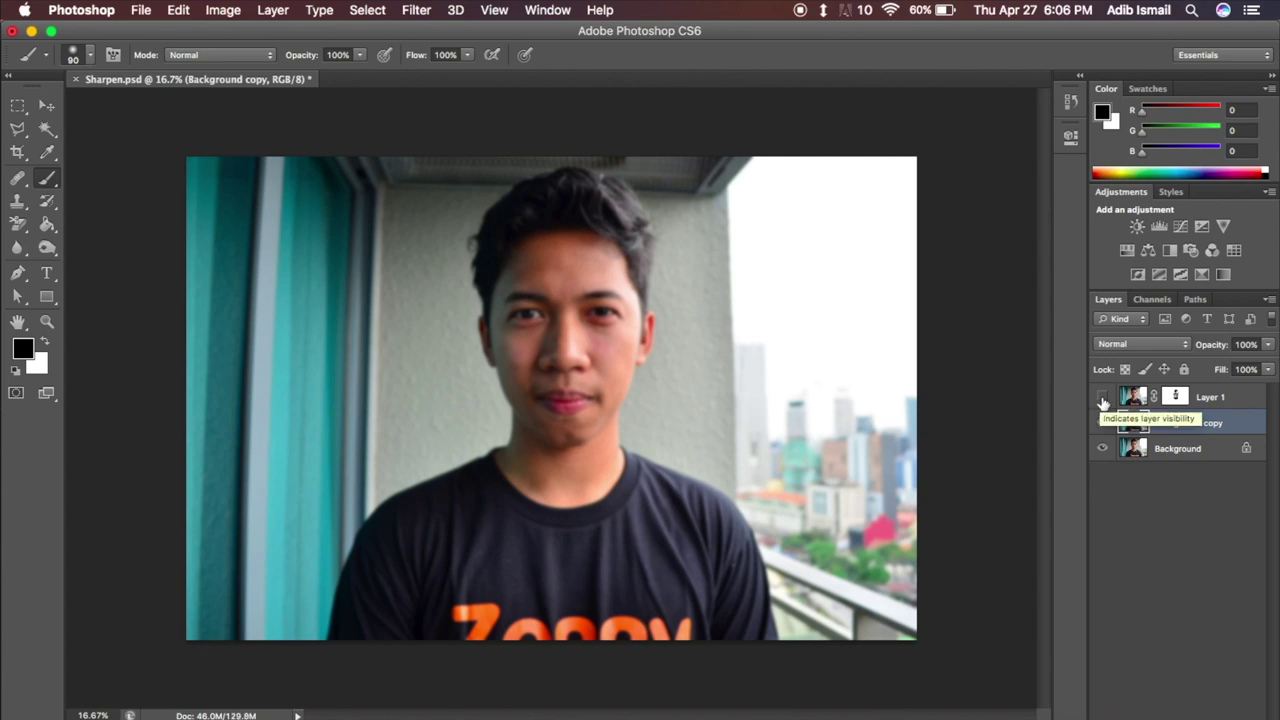
Turn Layer 1's visibility back on above the blurred Background copy.
left_click(1103, 400)
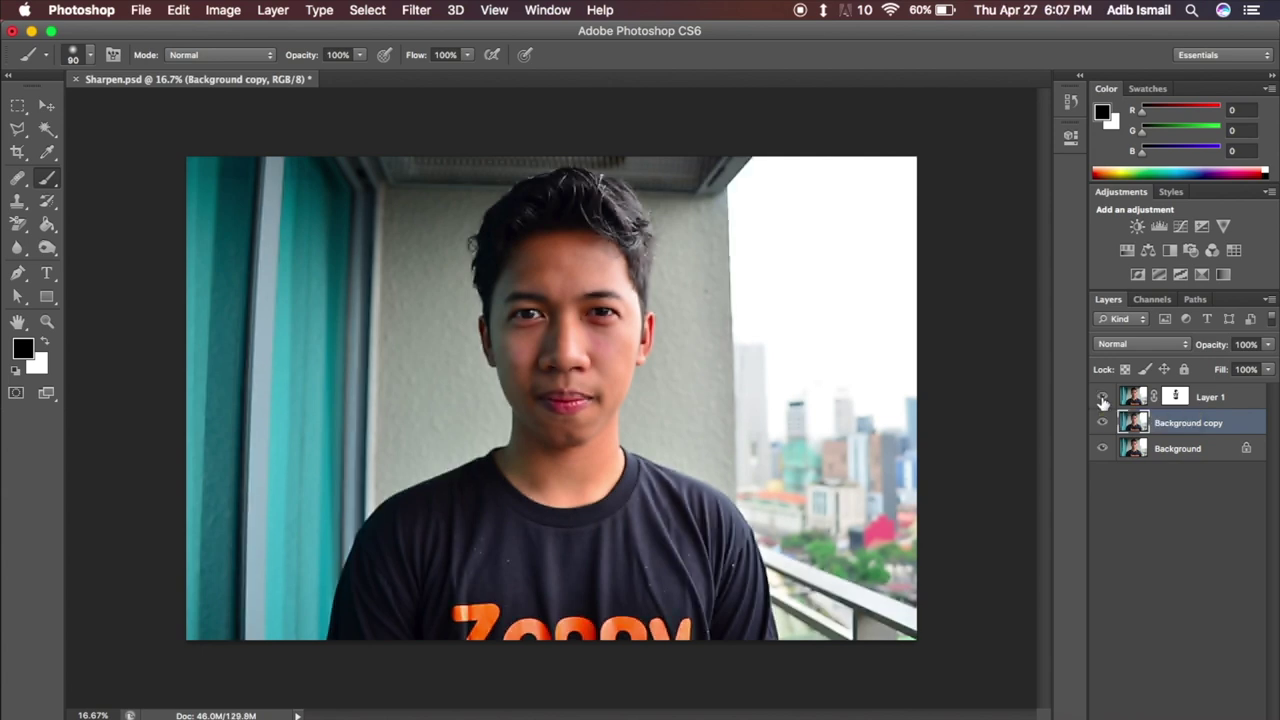